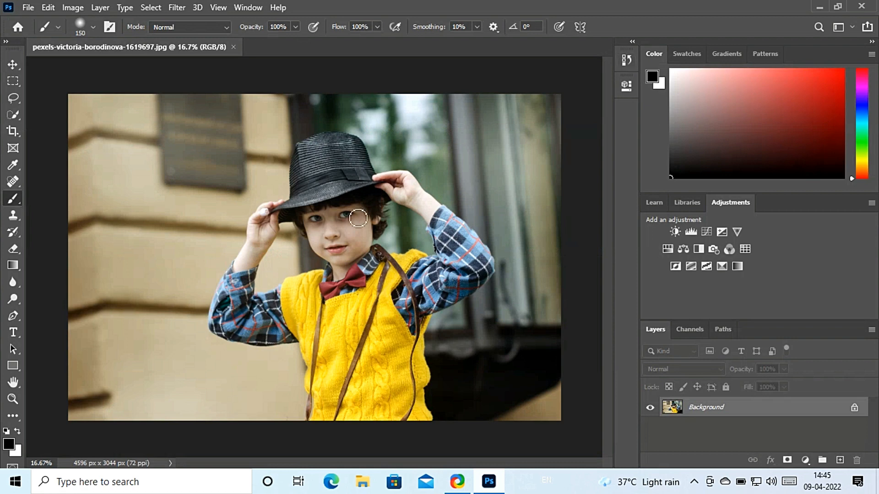
Step: Select the boy with the Subject command and create a new layer group masked to that selection
click(151, 8)
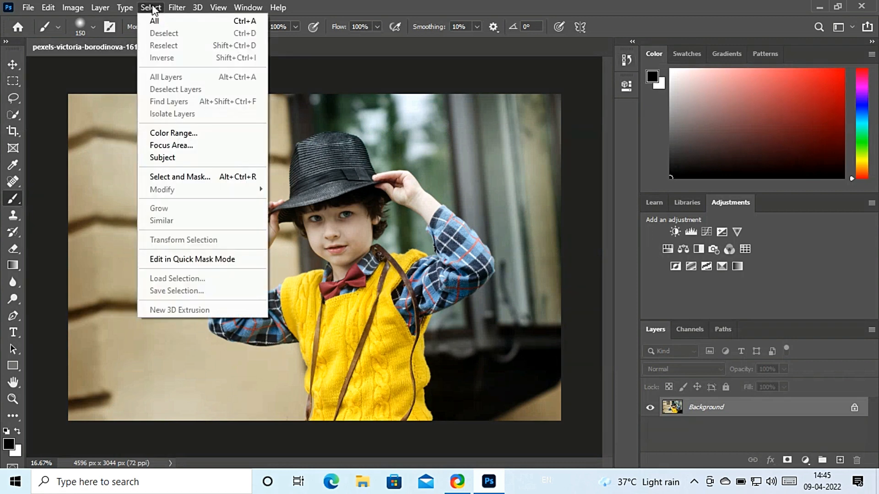
click(165, 157)
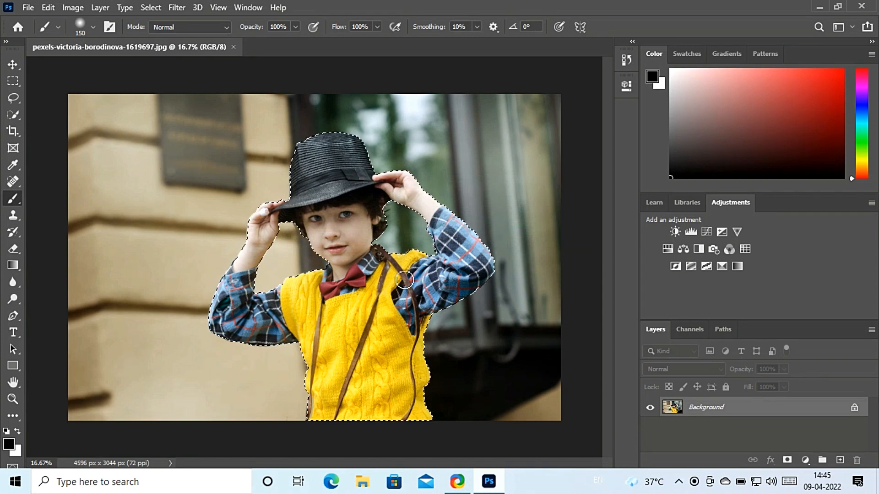
click(822, 460)
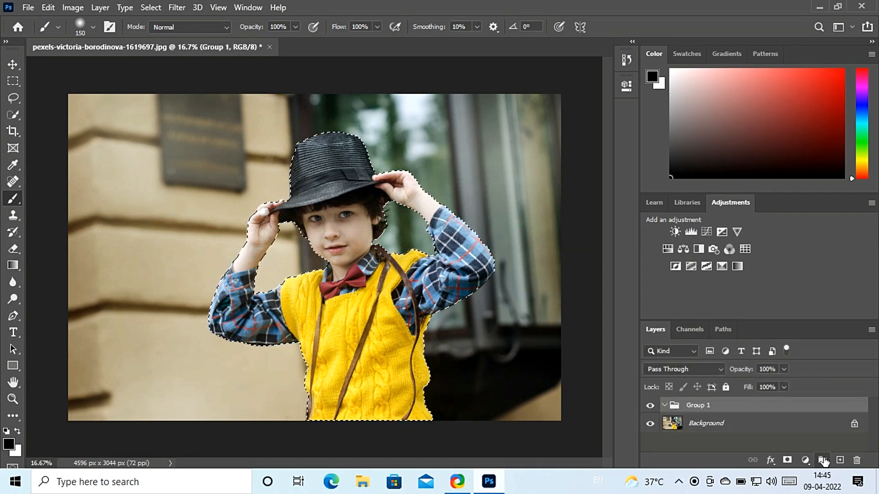
click(787, 459)
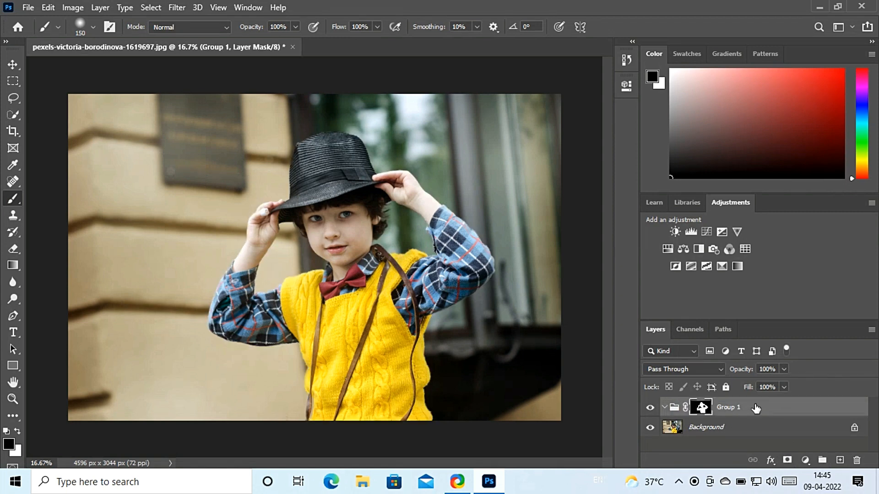
Step: Add a Black & White adjustment layer inside the masked group, keeping its default settings
click(805, 460)
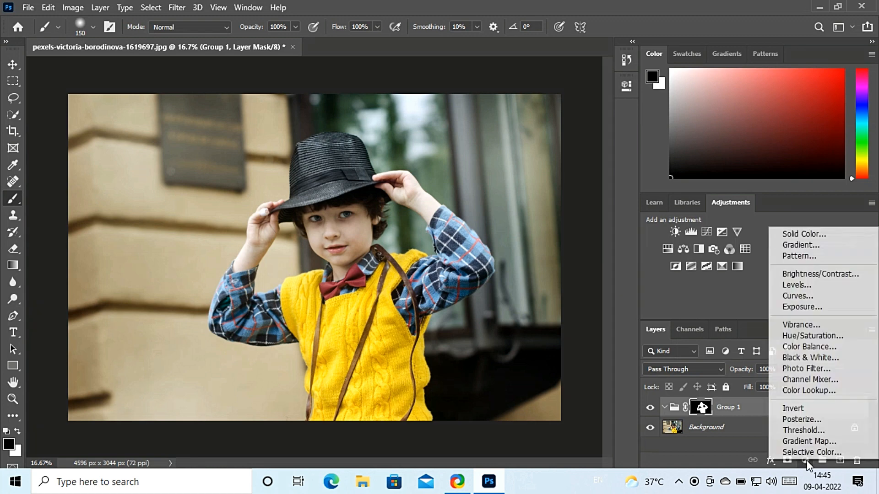
click(851, 358)
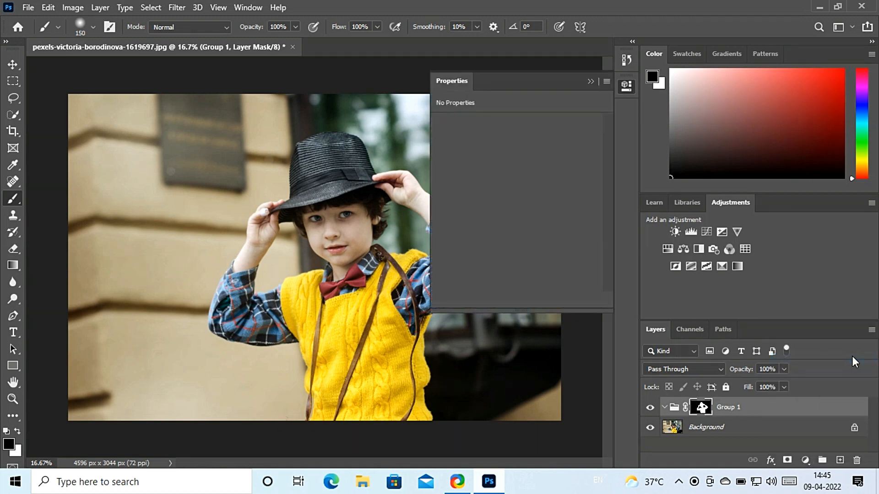
click(590, 81)
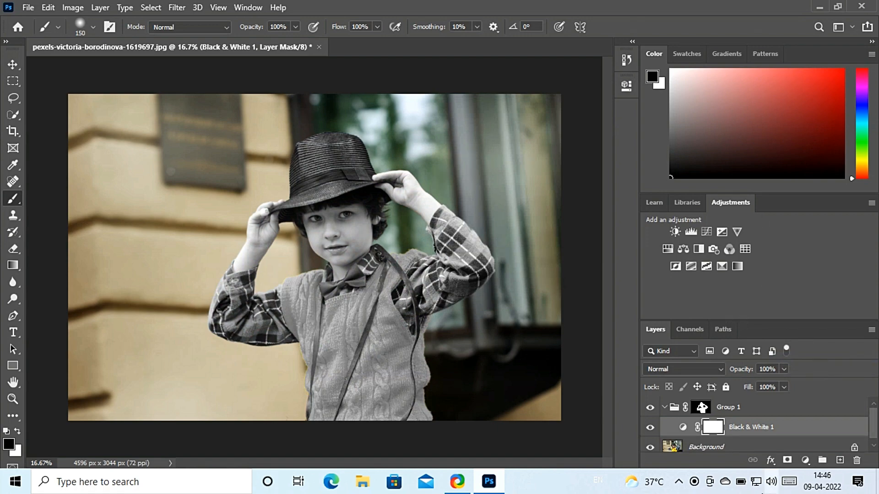
Step: Set the Black & White layer's blend mode to Hard Light and its opacity to 90%
click(721, 370)
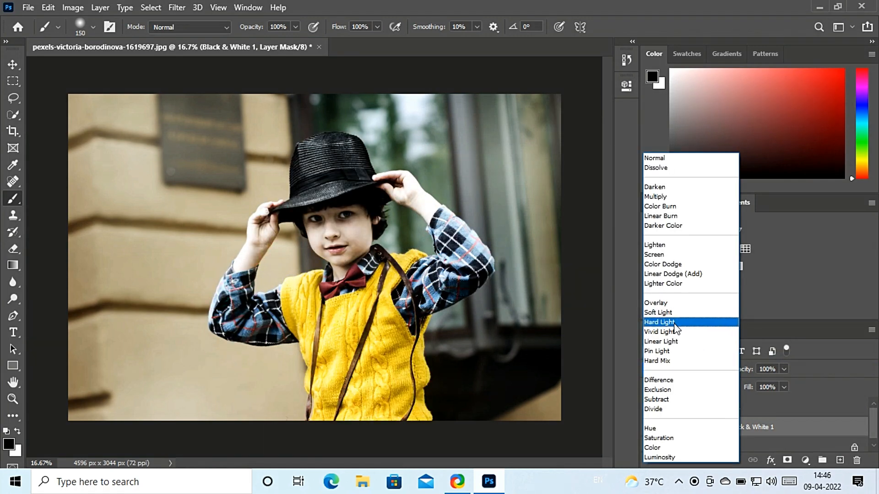
click(673, 322)
click(784, 370)
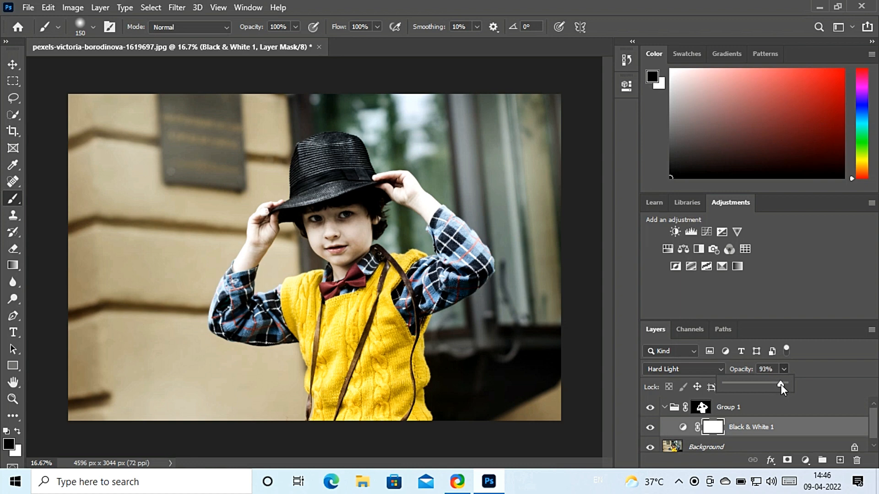
click(802, 367)
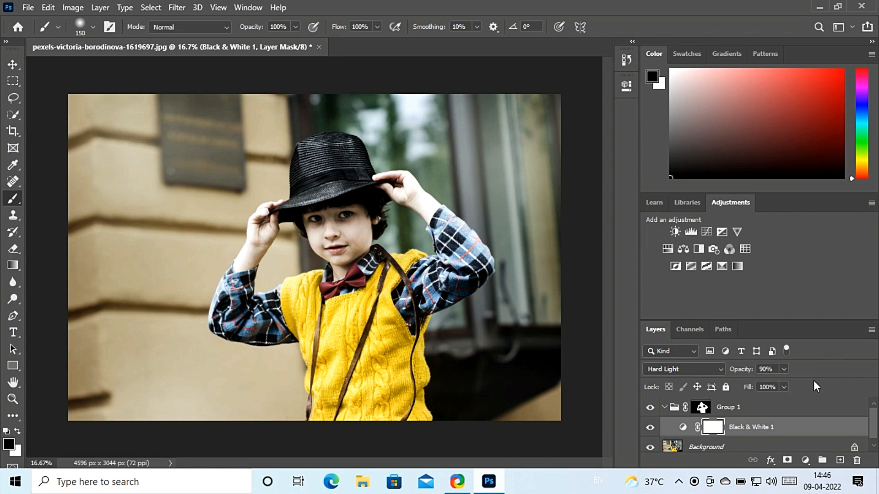
scroll(775, 433, down, 1)
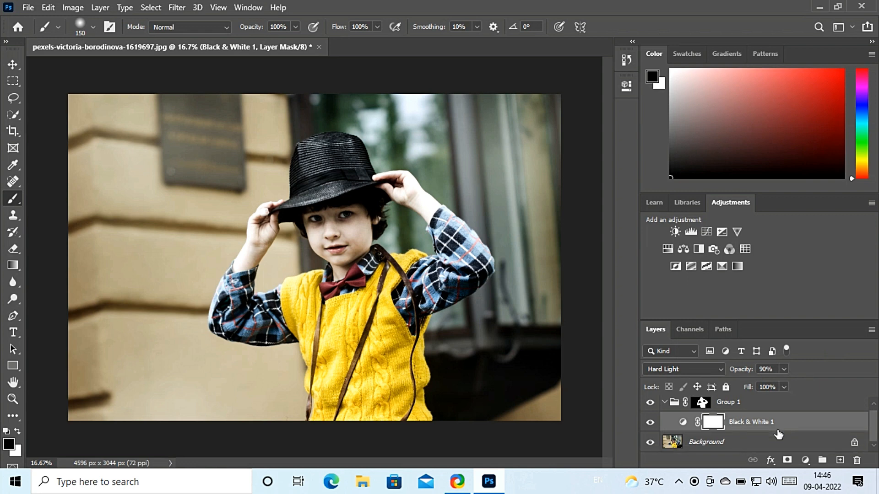
double_click(740, 423)
key(Return)
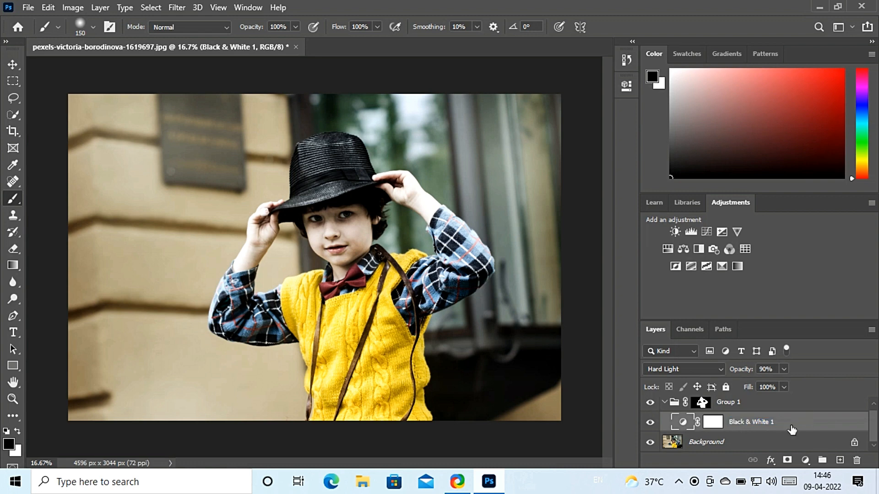
Step: Add a Gradient Map adjustment layer above the Black & White layer and recolour its white end stop to blue #4e4af5
click(805, 460)
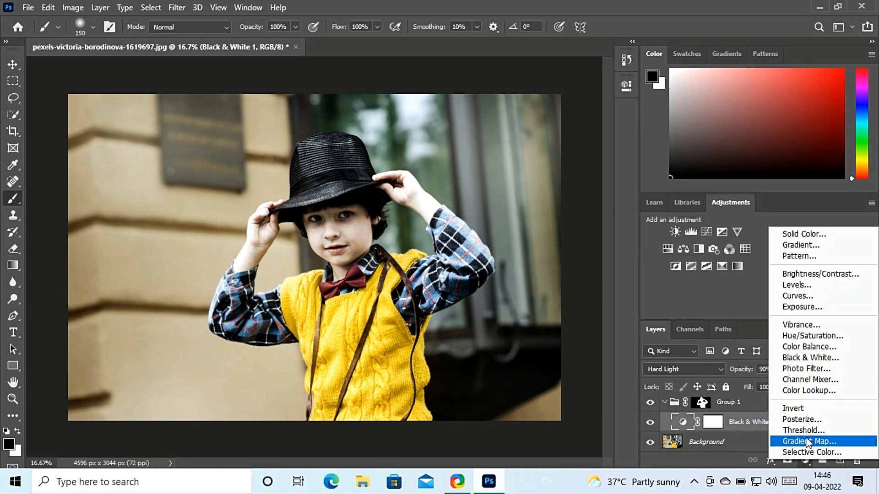
click(808, 442)
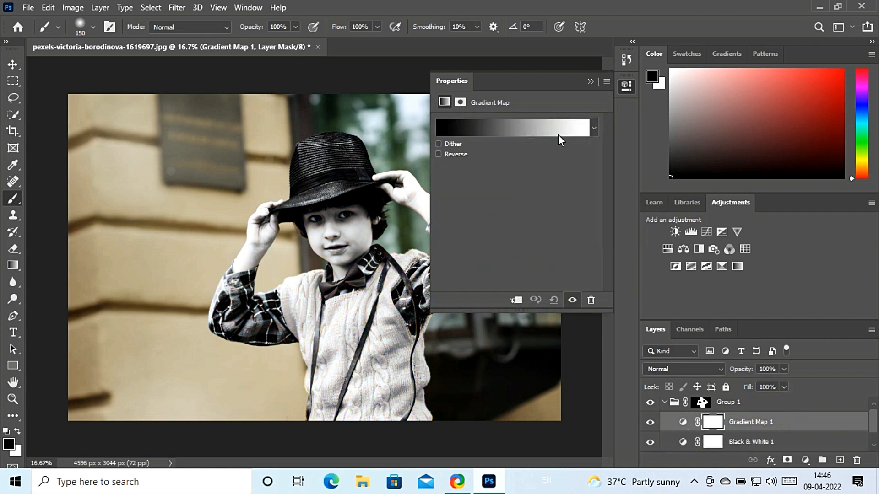
click(557, 129)
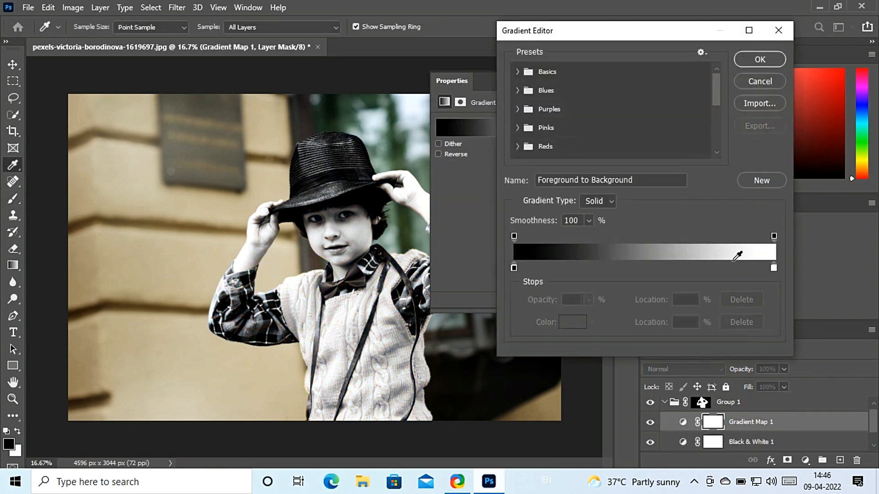
double_click(773, 268)
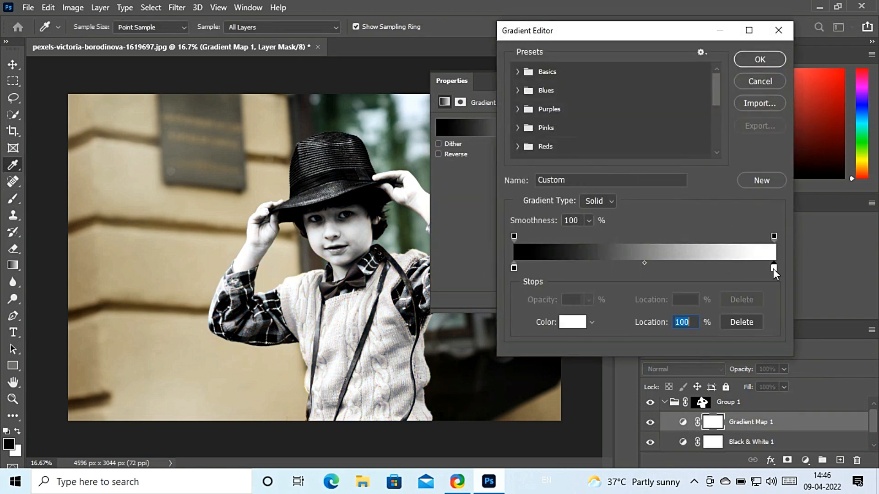
click(717, 132)
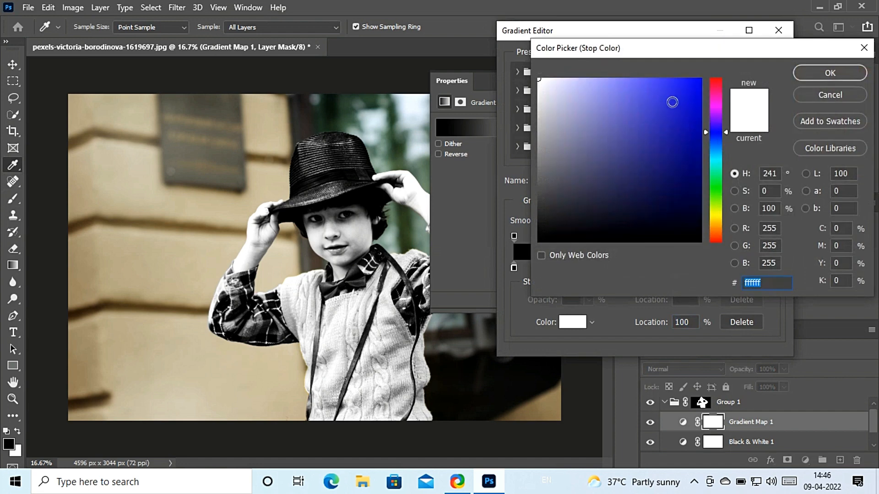
click(653, 86)
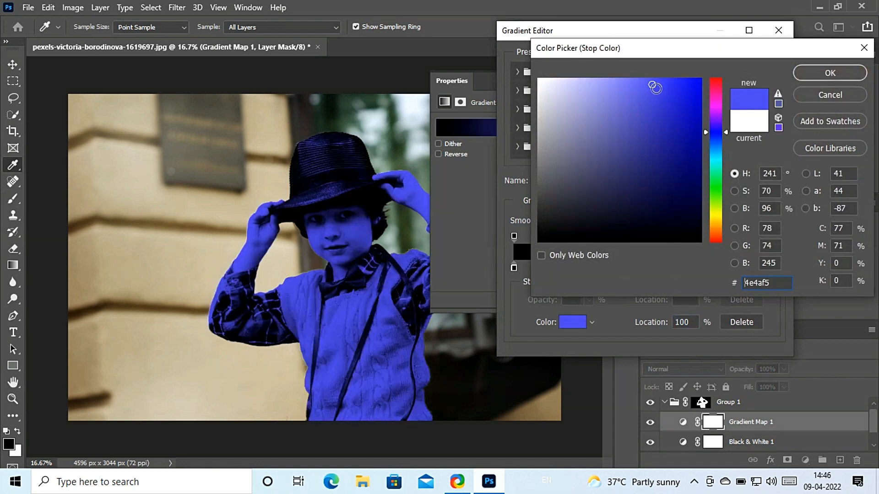
click(824, 71)
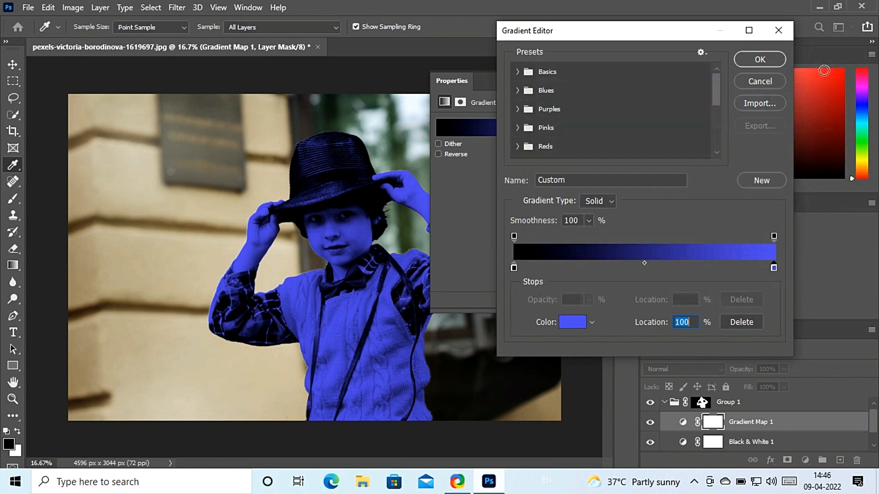
click(746, 59)
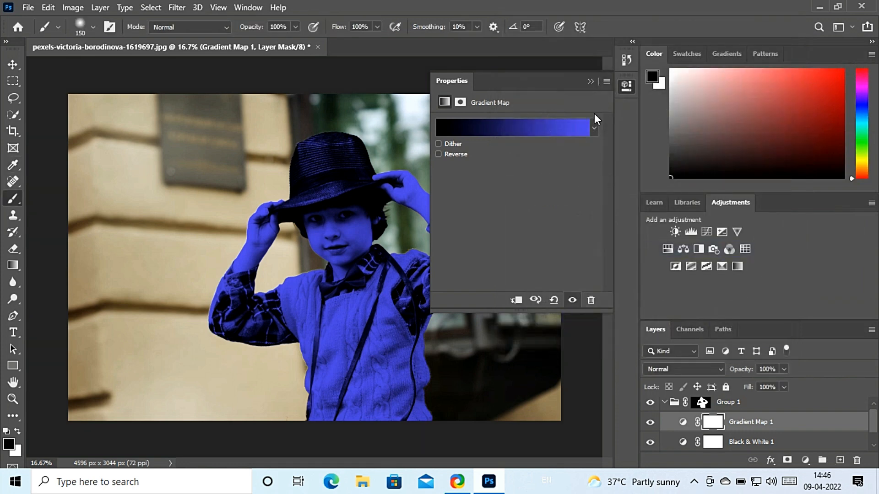
click(590, 82)
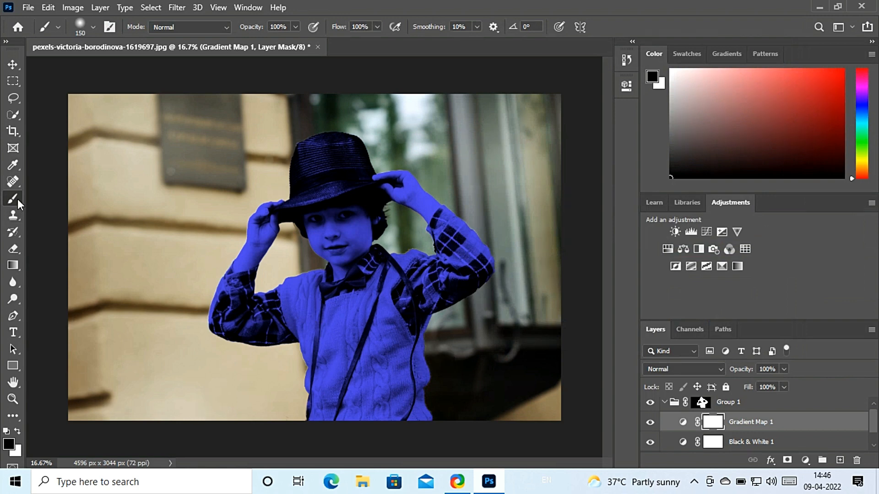
Step: Paint black on the Gradient Map mask with a soft 306 px brush, clearing the blue from the right half of the boy in the picture
click(92, 27)
drag(128, 66, 139, 68)
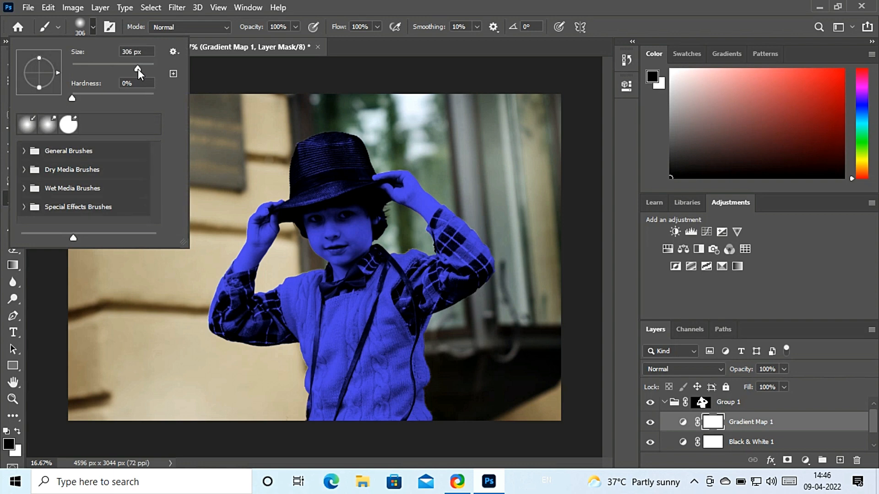
click(403, 53)
mouse_move(280, 223)
mouse_down()
mouse_move(371, 188)
mouse_move(361, 175)
mouse_move(376, 216)
mouse_move(345, 139)
mouse_move(375, 178)
mouse_move(381, 227)
mouse_move(360, 248)
mouse_move(344, 195)
mouse_move(351, 224)
mouse_move(343, 253)
mouse_move(323, 134)
mouse_move(347, 163)
mouse_move(350, 184)
mouse_move(328, 137)
mouse_up()
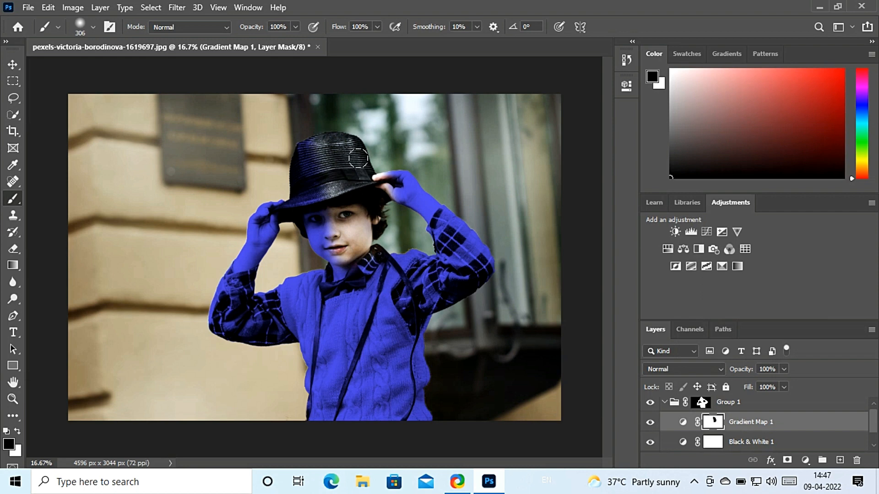
mouse_move(376, 254)
mouse_down()
mouse_move(353, 272)
mouse_move(419, 414)
mouse_move(415, 317)
mouse_move(378, 256)
mouse_move(407, 346)
mouse_move(370, 255)
mouse_move(409, 243)
mouse_move(421, 275)
mouse_move(406, 305)
mouse_move(468, 270)
mouse_move(461, 285)
mouse_move(437, 299)
mouse_move(480, 258)
mouse_move(391, 171)
mouse_move(391, 187)
mouse_move(448, 251)
mouse_move(428, 255)
mouse_move(439, 229)
mouse_move(433, 282)
mouse_move(480, 270)
mouse_move(485, 257)
mouse_move(447, 205)
mouse_move(448, 277)
mouse_move(418, 272)
mouse_move(398, 284)
mouse_move(402, 264)
mouse_move(407, 324)
mouse_up()
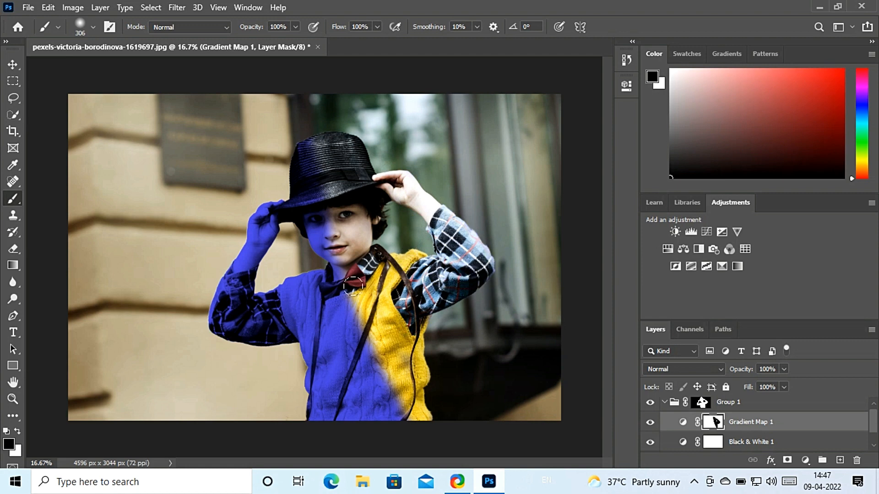
mouse_move(351, 313)
mouse_down()
mouse_move(391, 420)
mouse_move(409, 416)
mouse_move(393, 358)
mouse_move(405, 363)
mouse_move(418, 399)
mouse_move(379, 421)
mouse_move(348, 349)
mouse_move(351, 324)
mouse_move(360, 416)
mouse_move(351, 288)
mouse_up()
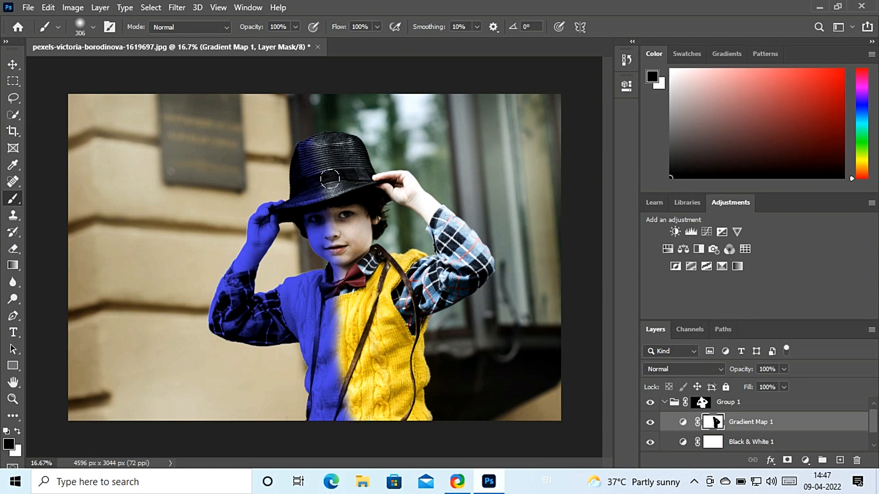
mouse_move(307, 137)
mouse_down()
mouse_move(345, 268)
mouse_move(362, 292)
mouse_move(350, 277)
mouse_up()
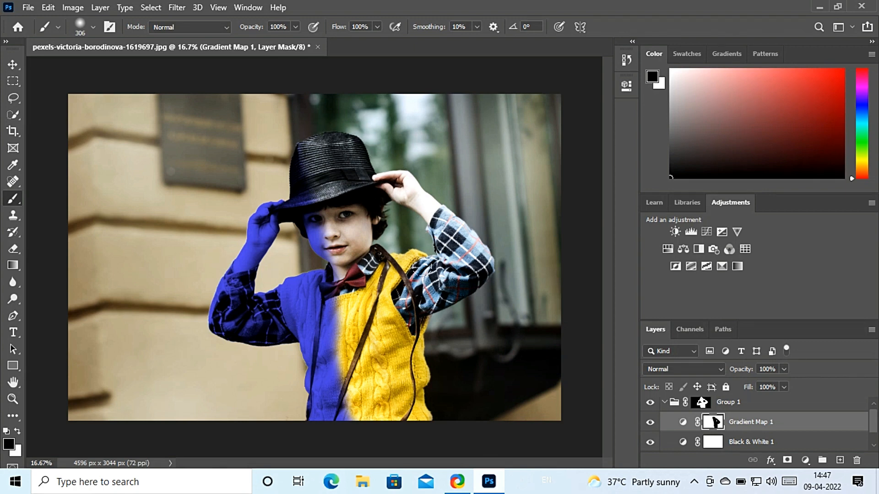
Step: Duplicate the Gradient Map 1 layer and invert the mask of the copy
click(13, 65)
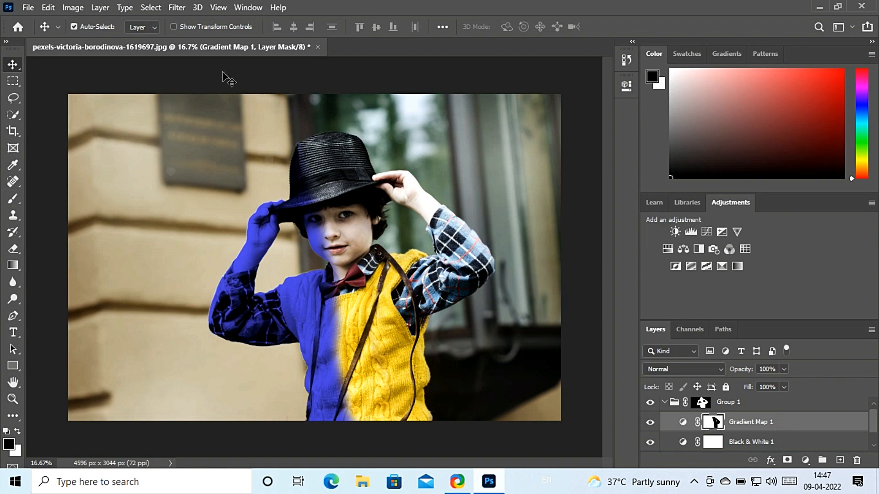
click(101, 8)
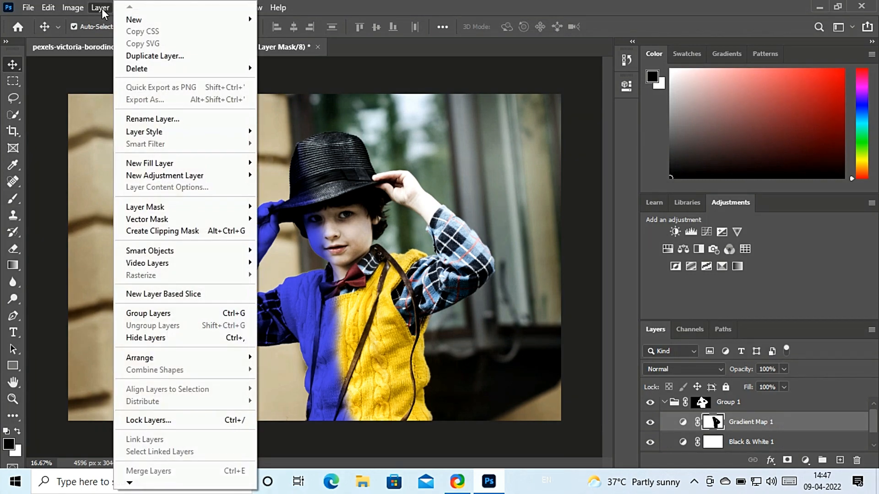
mouse_move(217, 23)
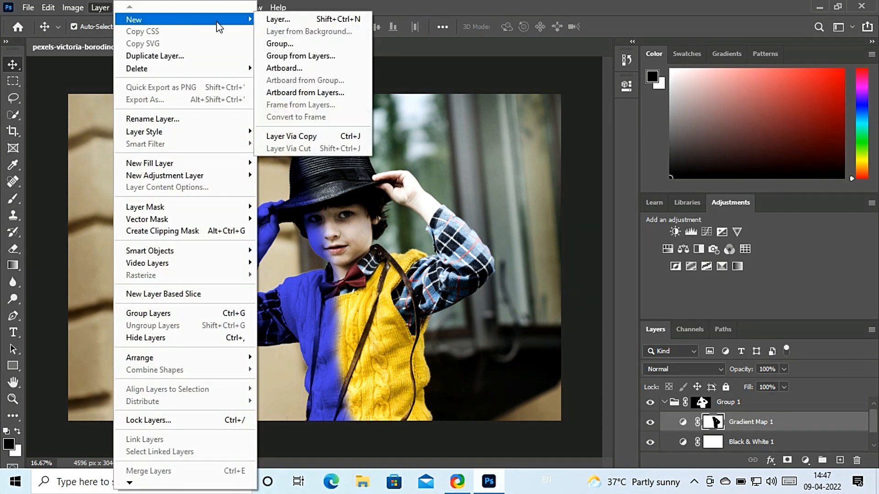
click(305, 136)
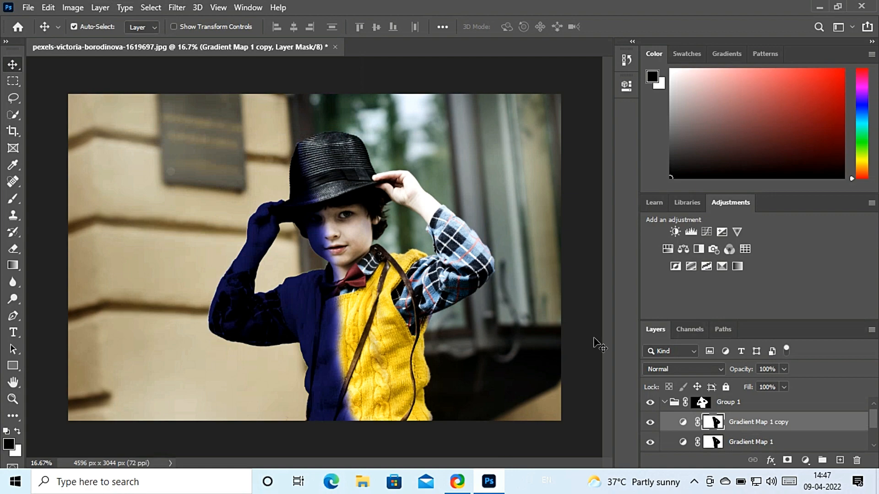
click(74, 8)
mouse_move(153, 41)
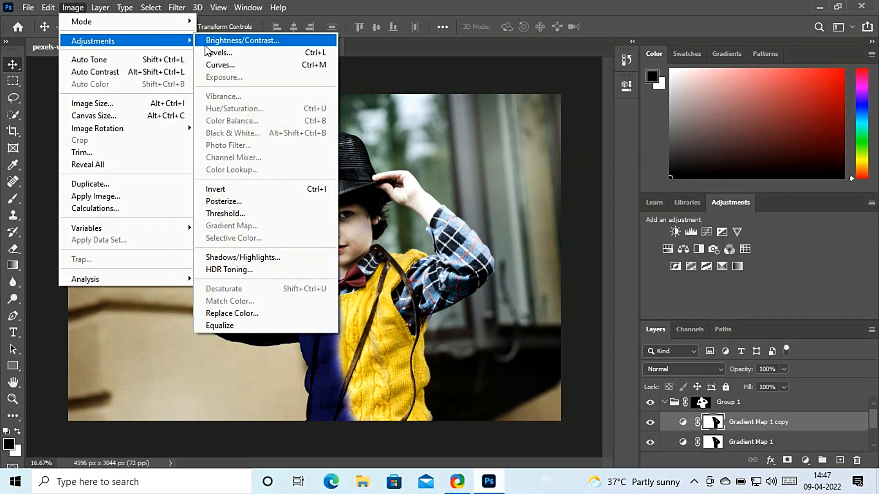
click(240, 189)
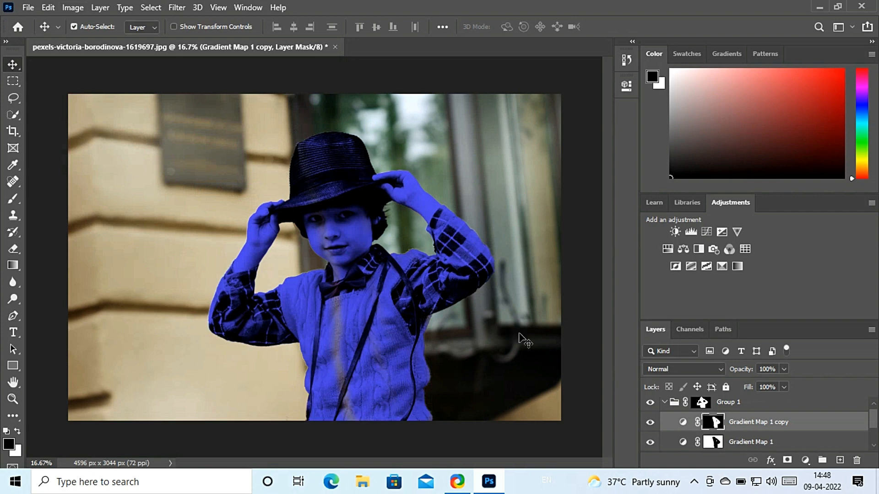
Step: Add a Gradient Map adjustment layer above Gradient Map 1 copy and recolour its white end stop to bright red
click(805, 460)
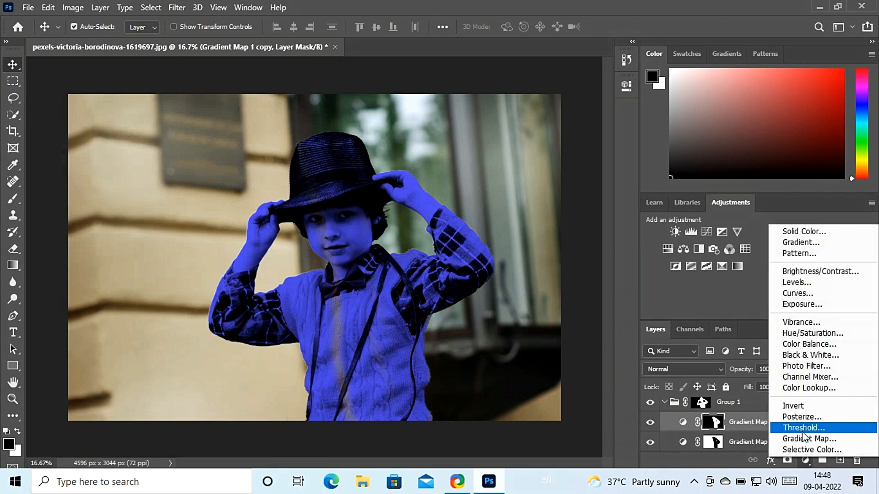
click(806, 439)
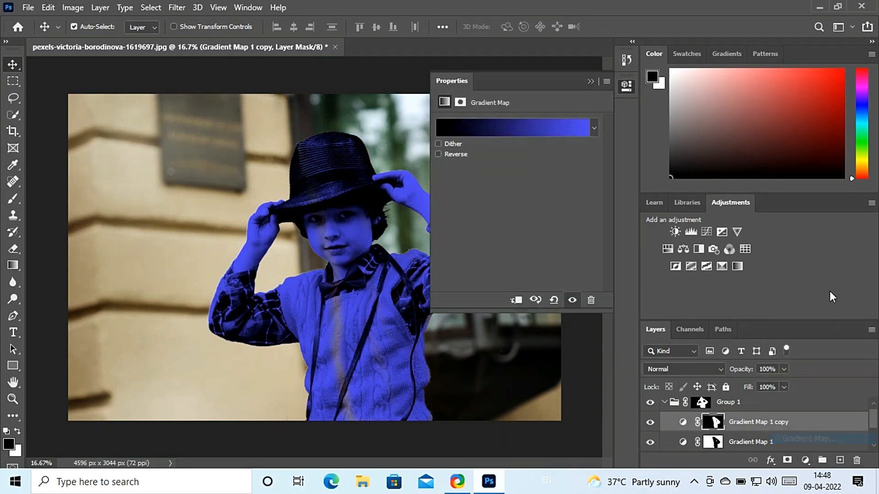
click(566, 128)
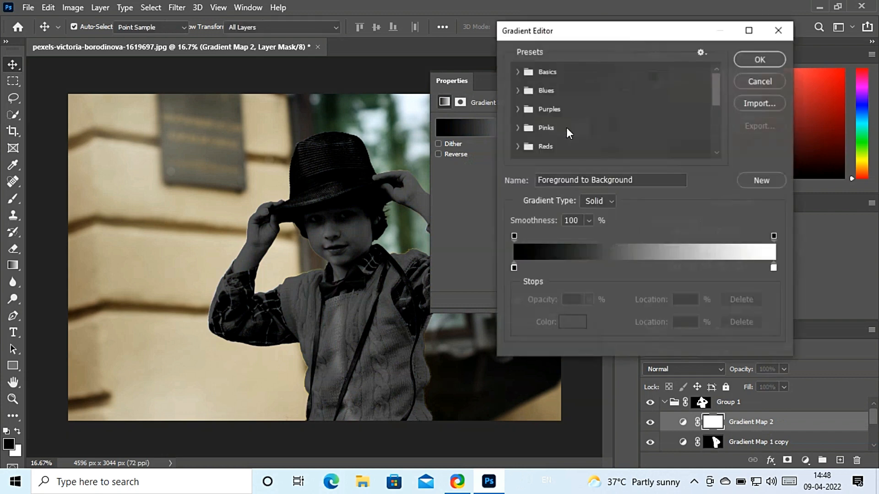
click(774, 267)
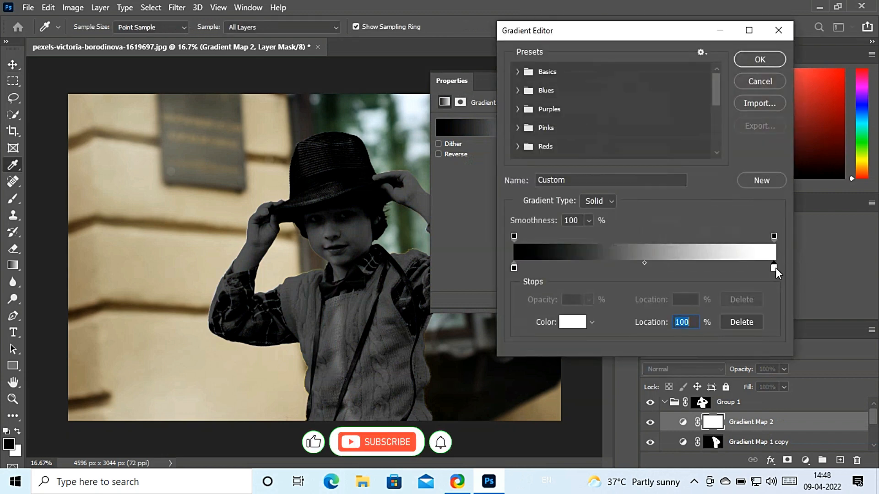
double_click(773, 268)
click(692, 85)
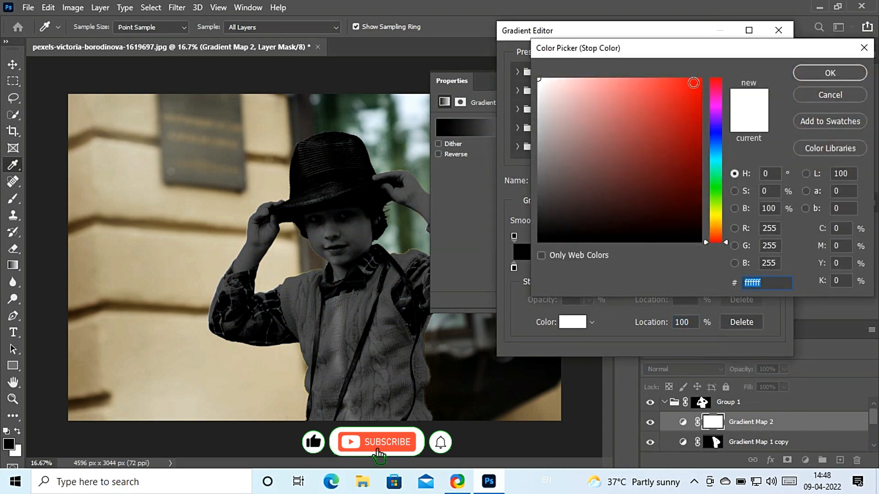
click(810, 73)
click(753, 61)
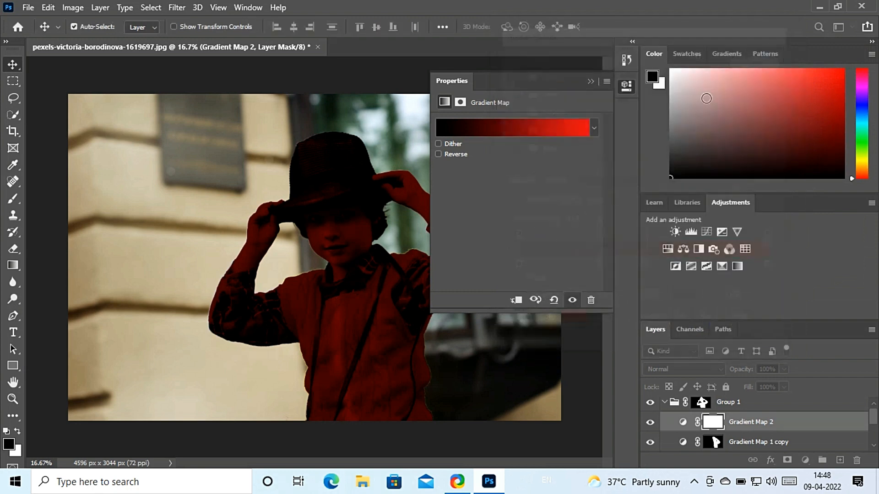
click(590, 81)
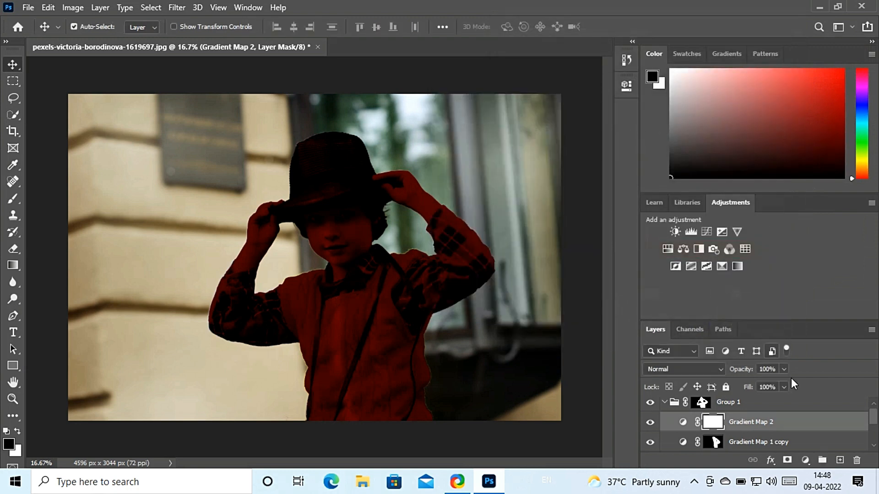
Step: Undo the red recolouring and the addition of the new Gradient Map 2 layer
scroll(806, 422, down, 1)
click(791, 425)
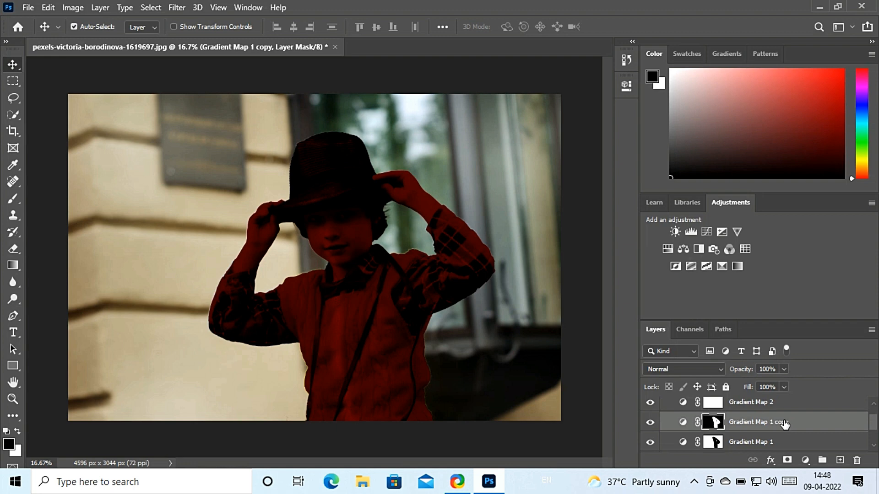
key(ctrl+z)
scroll(784, 425, down, 1)
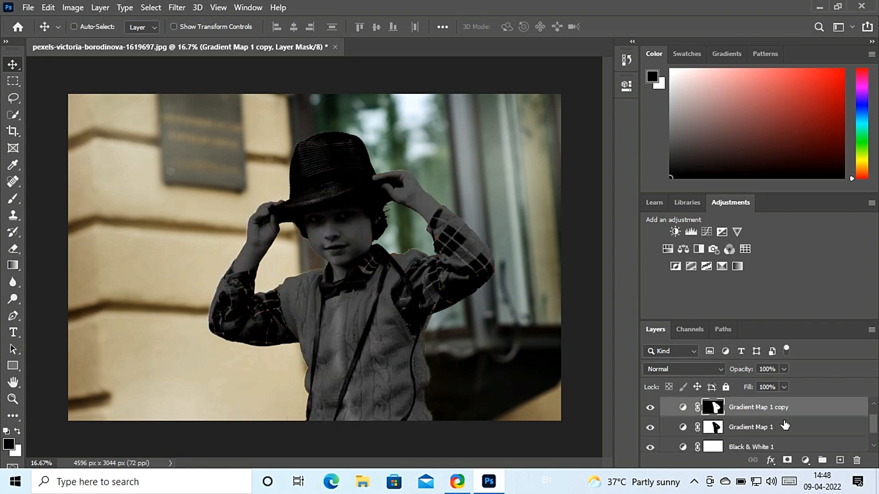
key(ctrl+z)
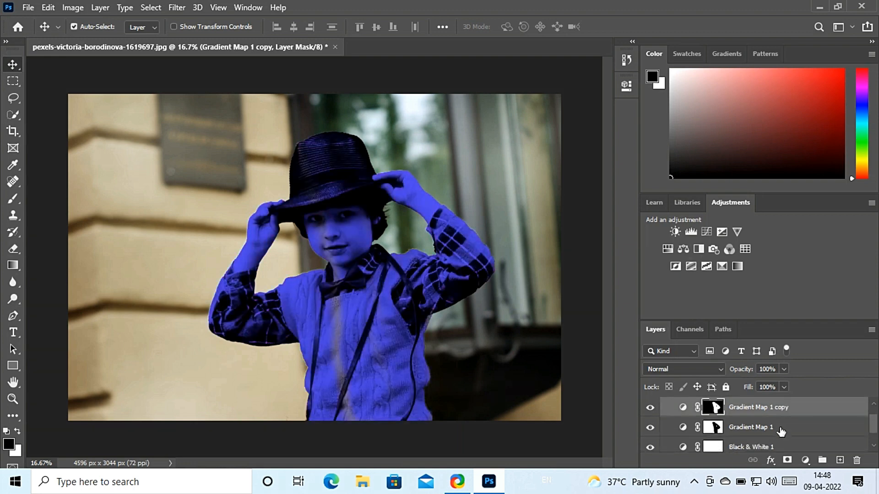
Step: Toggle the visibility of Gradient Map 1 and its copy off and on to check which half each covers
click(776, 429)
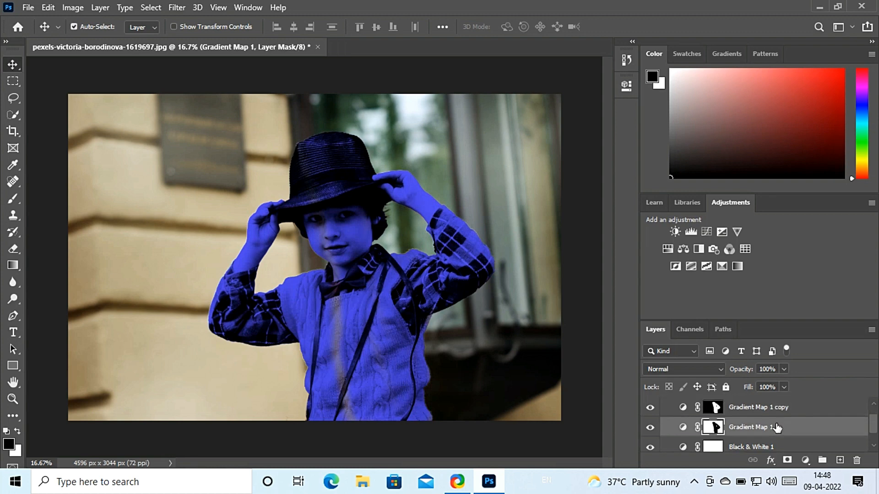
click(649, 427)
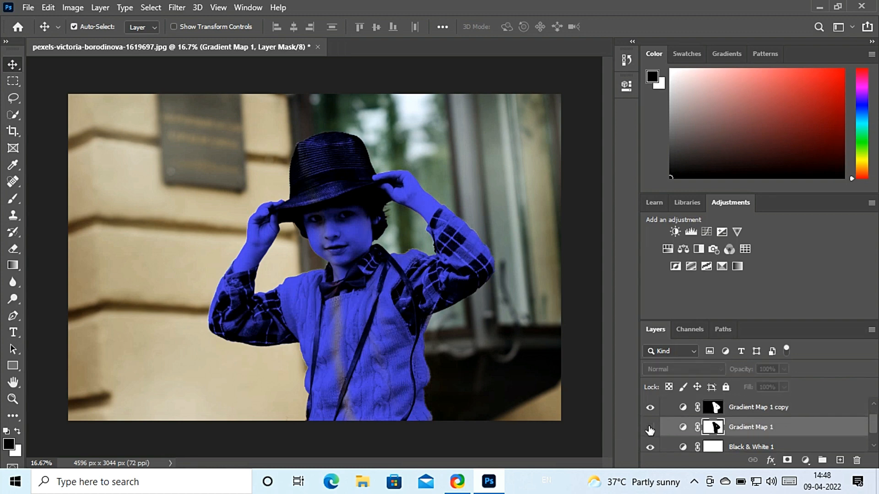
click(650, 427)
click(650, 409)
click(650, 409)
Step: Try inverting the mask of the Gradient Map 1 copy layer, and undo the inversion
scroll(780, 430, up, 1)
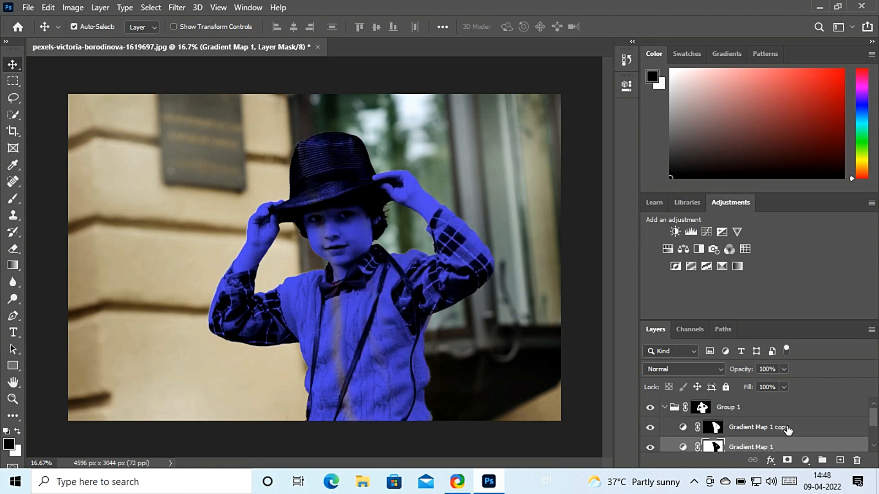
click(788, 431)
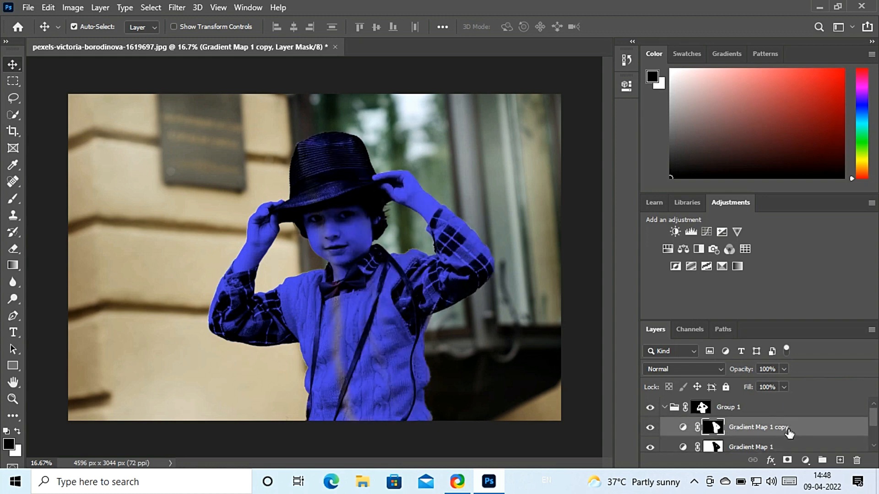
click(73, 8)
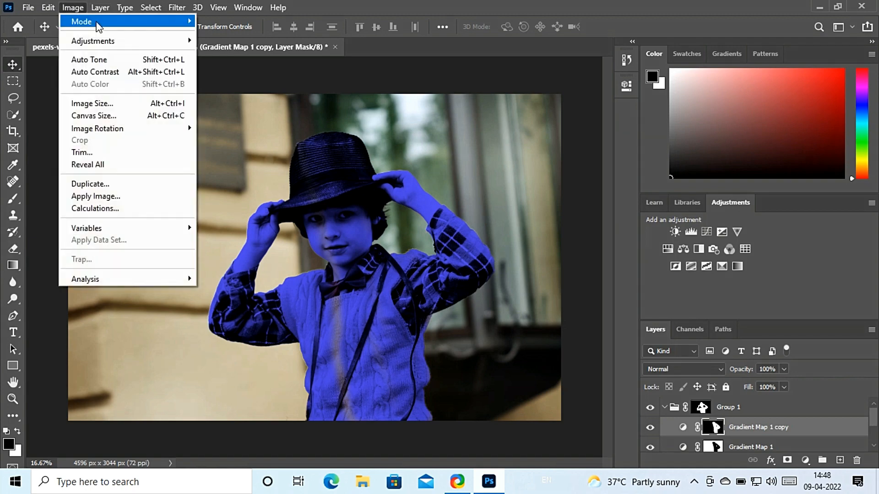
mouse_move(147, 41)
click(237, 189)
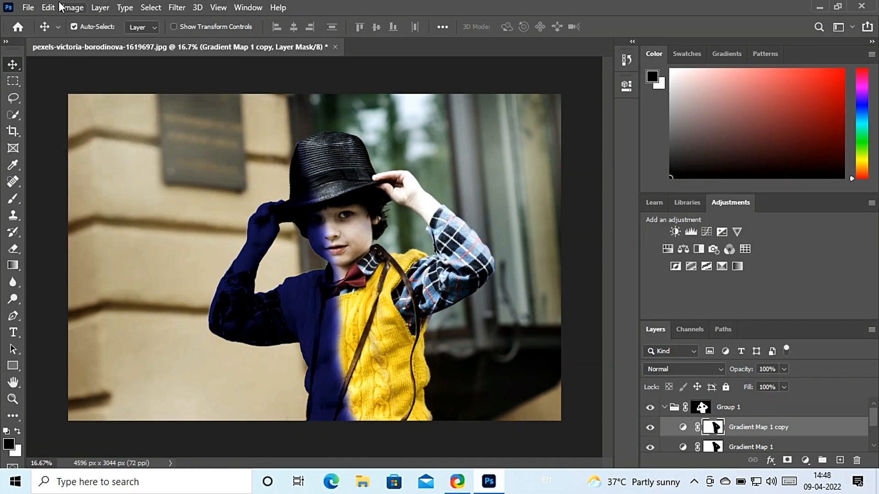
scroll(793, 443, down, 1)
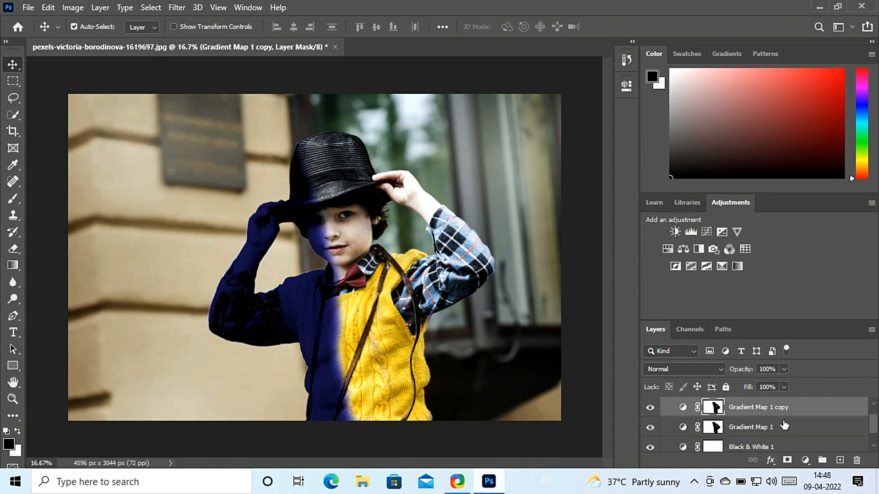
click(784, 425)
key(ctrl+z)
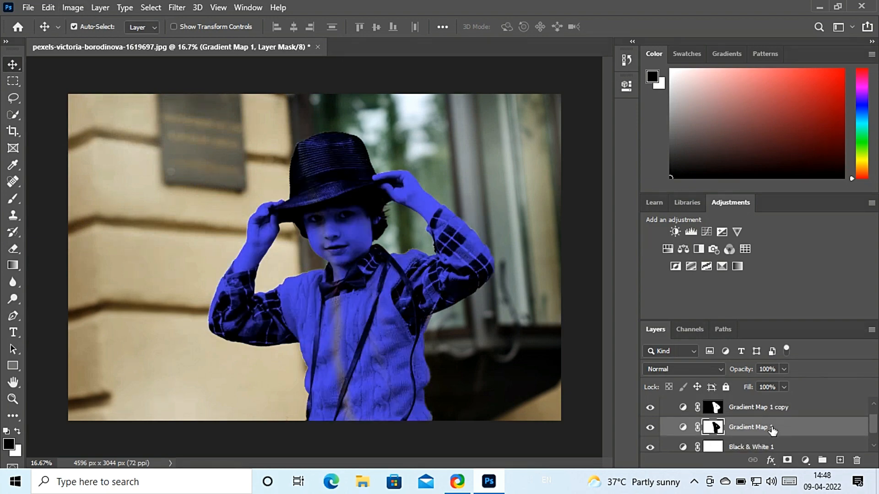
Step: Recolour the blue end stop of the Gradient Map 1 layer's gradient to red #fd0926
right_click(765, 424)
click(775, 427)
double_click(754, 427)
double_click(682, 426)
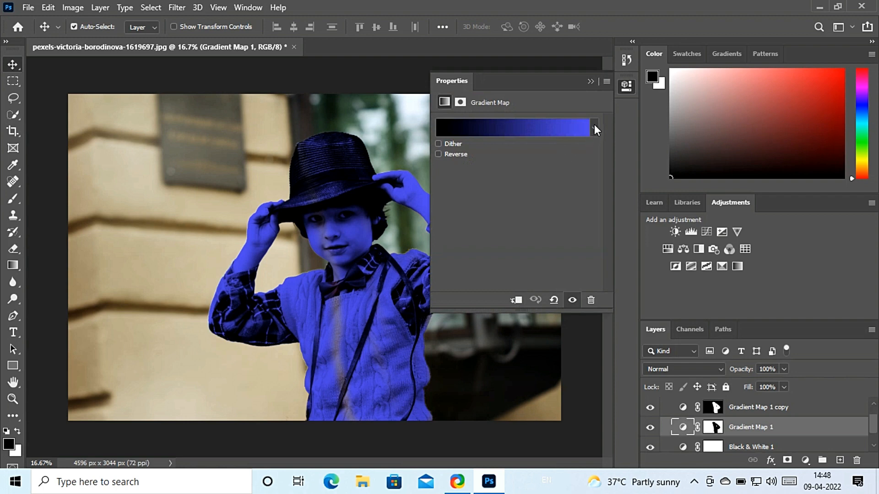
click(582, 133)
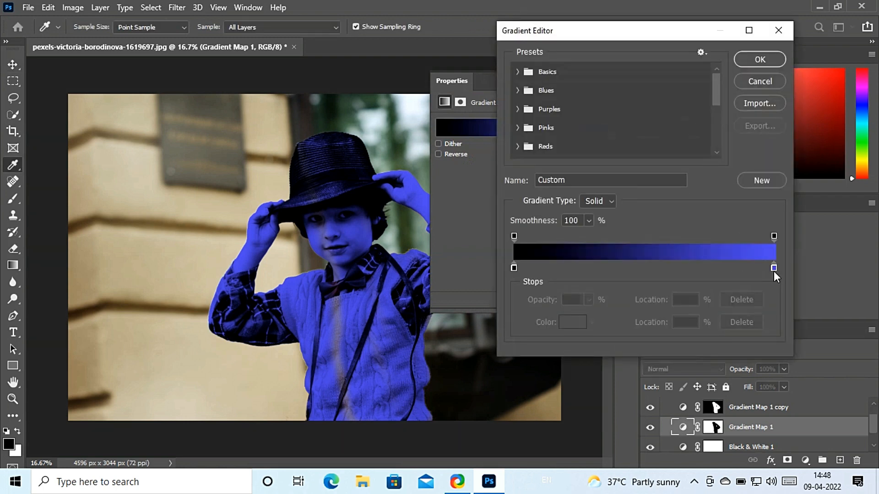
click(773, 268)
double_click(773, 268)
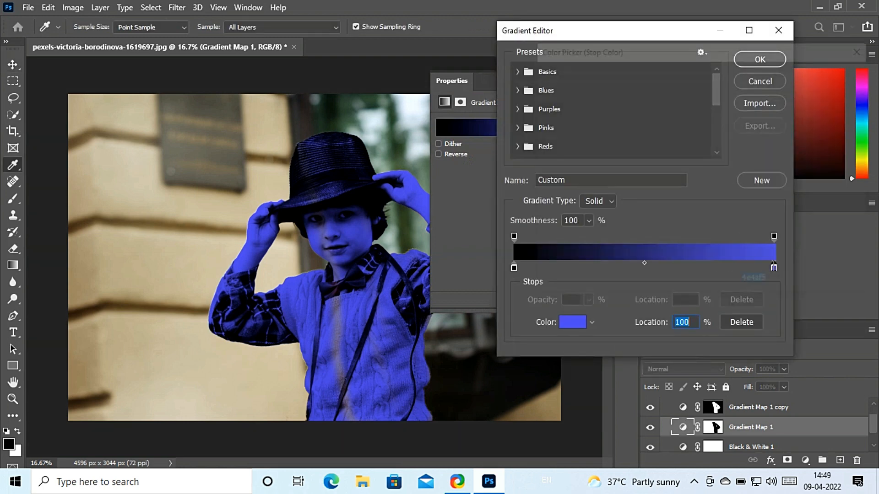
click(715, 85)
click(696, 80)
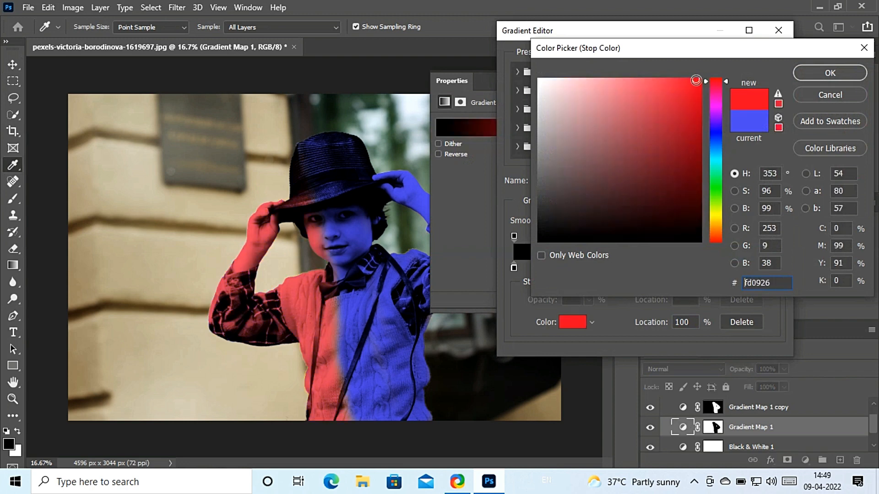
click(819, 73)
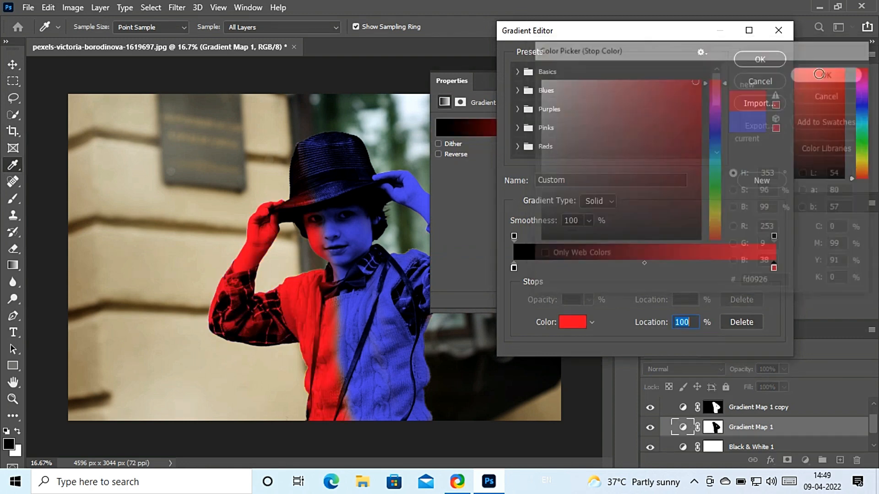
click(751, 59)
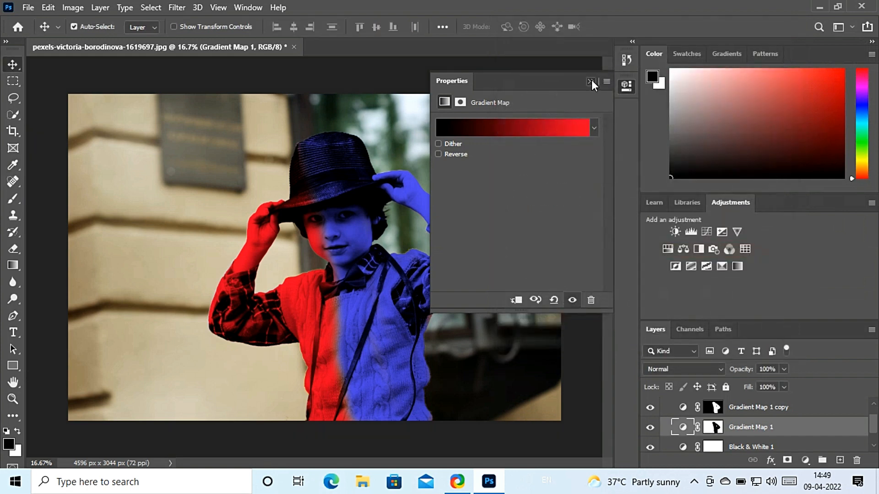
Step: Close the gradient map properties and hide all panels to view the two-colour portrait
click(592, 82)
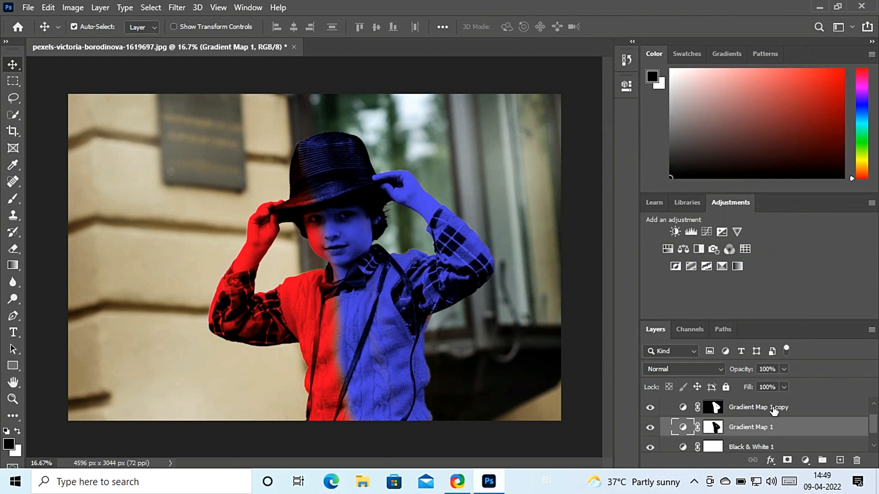
key(Tab)
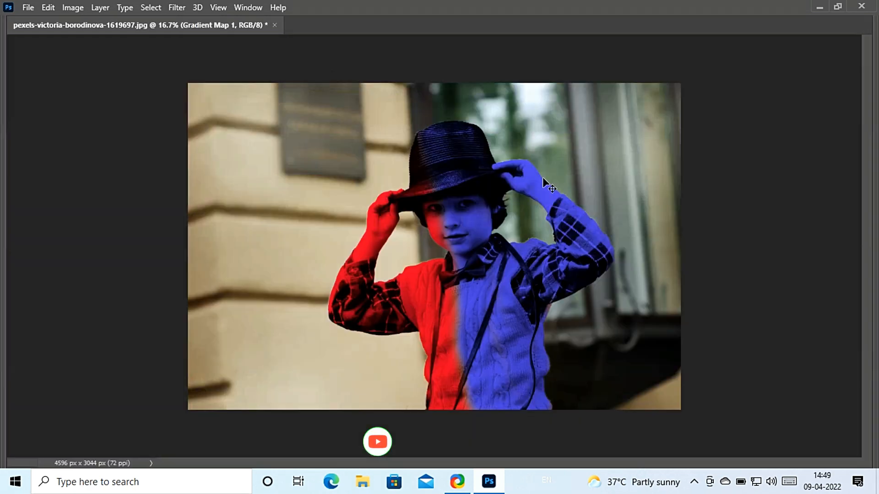